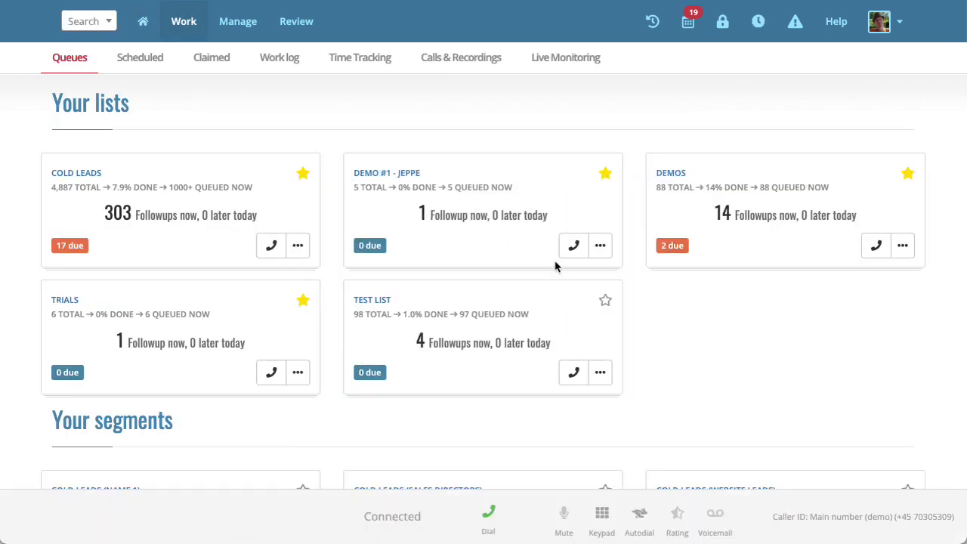
- Call the next lead in the Demo #1 list's queue and check the leads currently locked by you
click(574, 248)
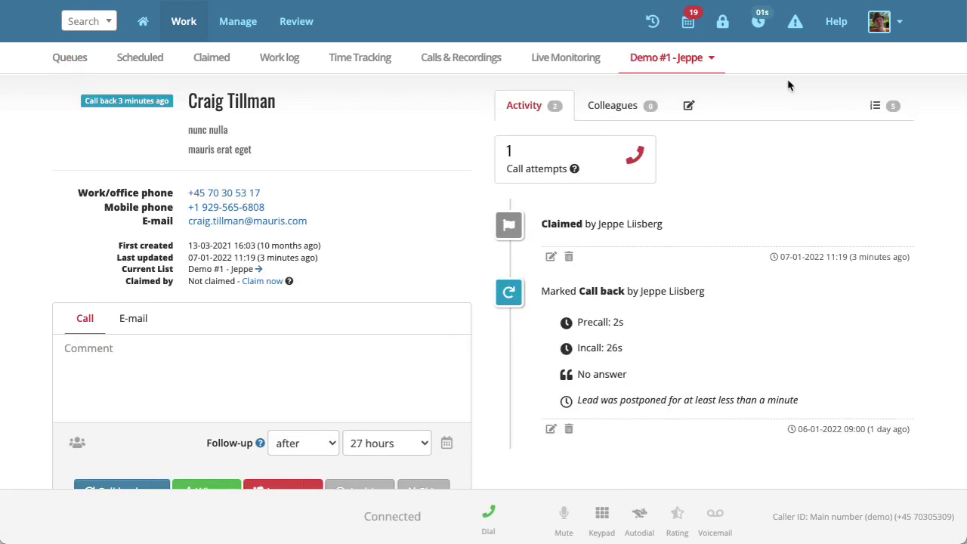
click(724, 28)
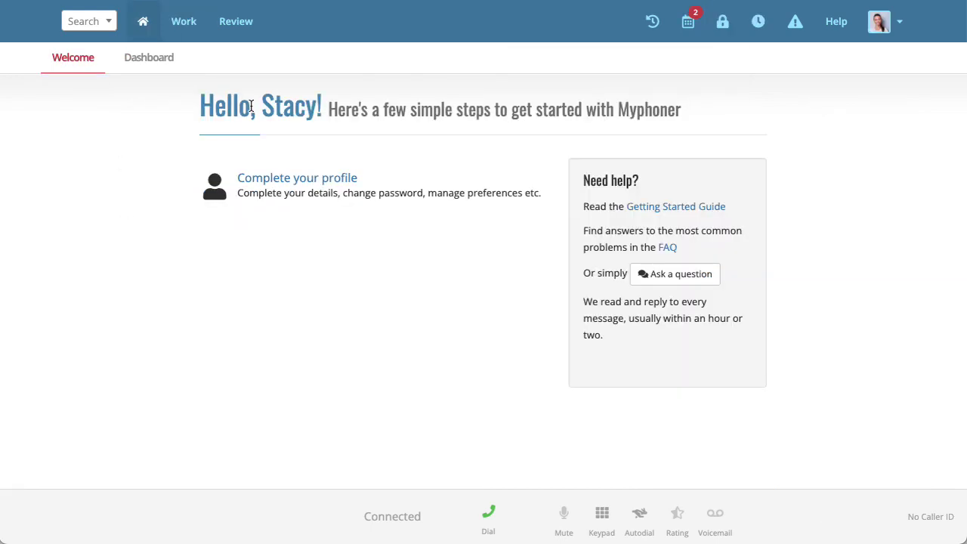
- In the second agent's account, view the work queue of the Demo #1 list
click(185, 22)
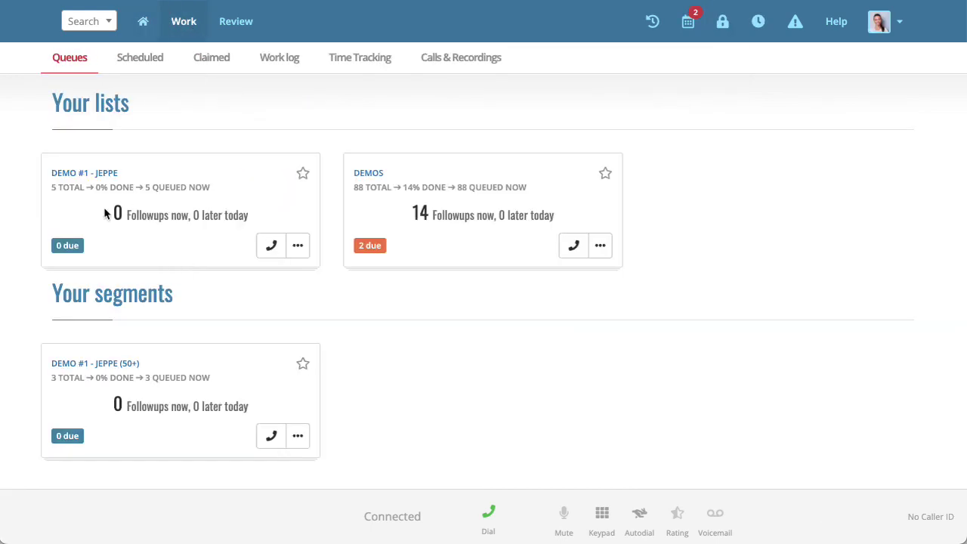
click(298, 246)
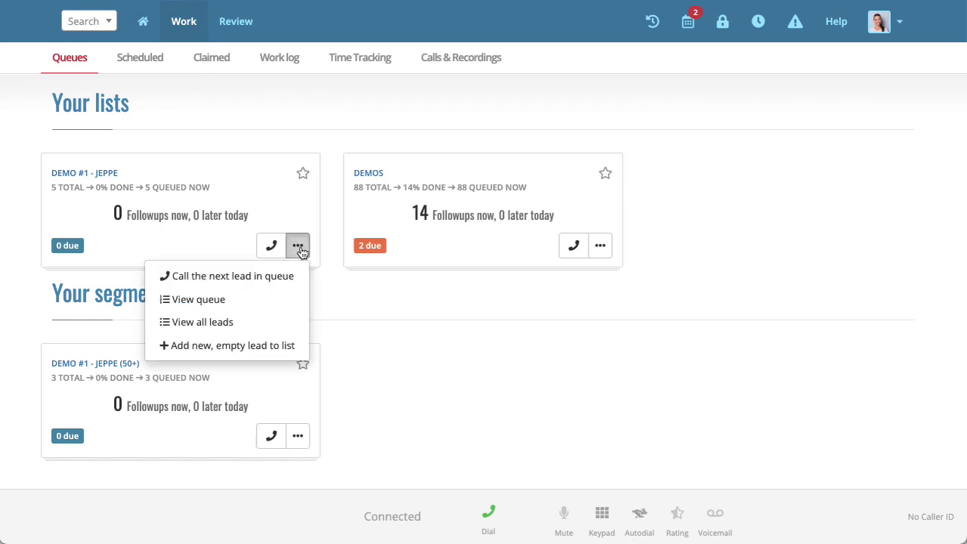
click(228, 304)
scroll(401, 353, down, 2)
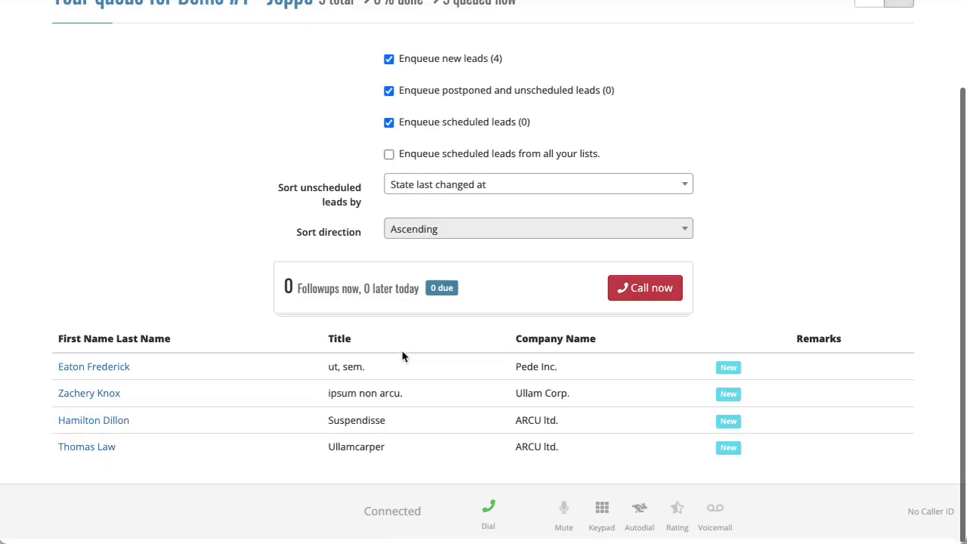
scroll(82, 451, up, 2)
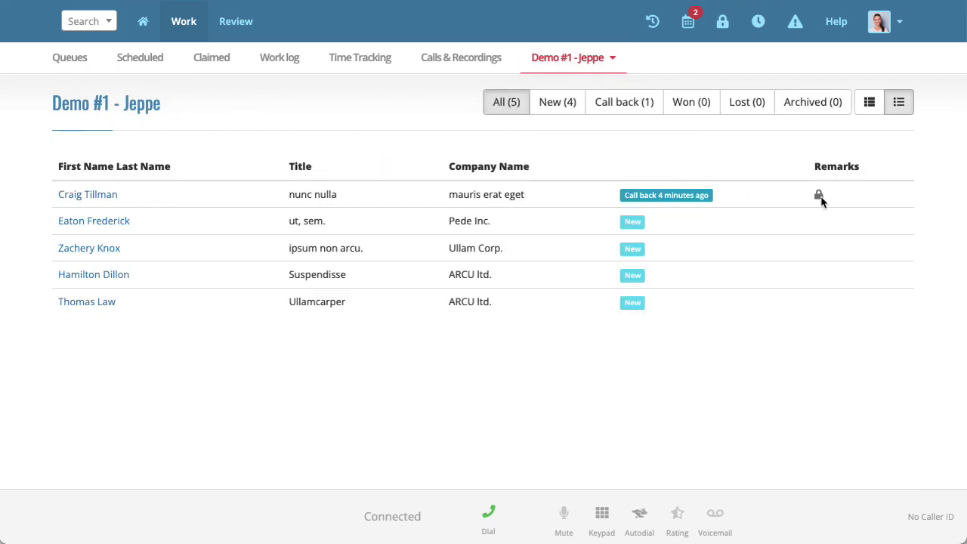
- Check the lock remark on the first lead among all leads, then open that lead and read its lock notice
mouse_move(822, 198)
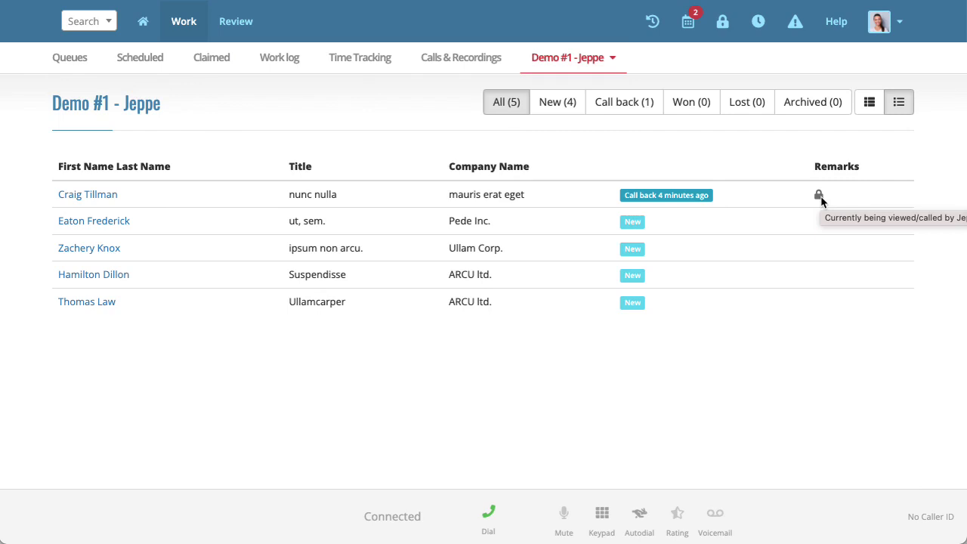
click(82, 196)
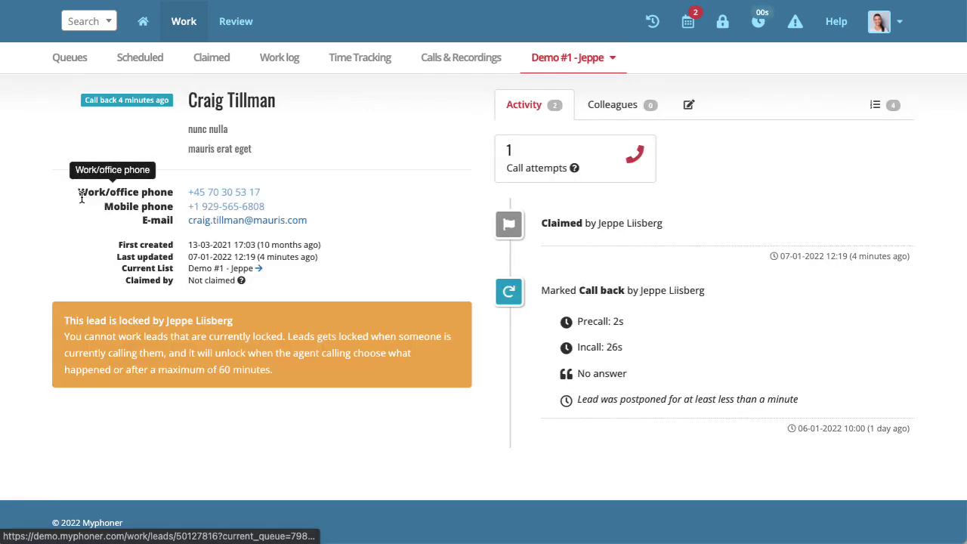
drag(63, 321, 335, 378)
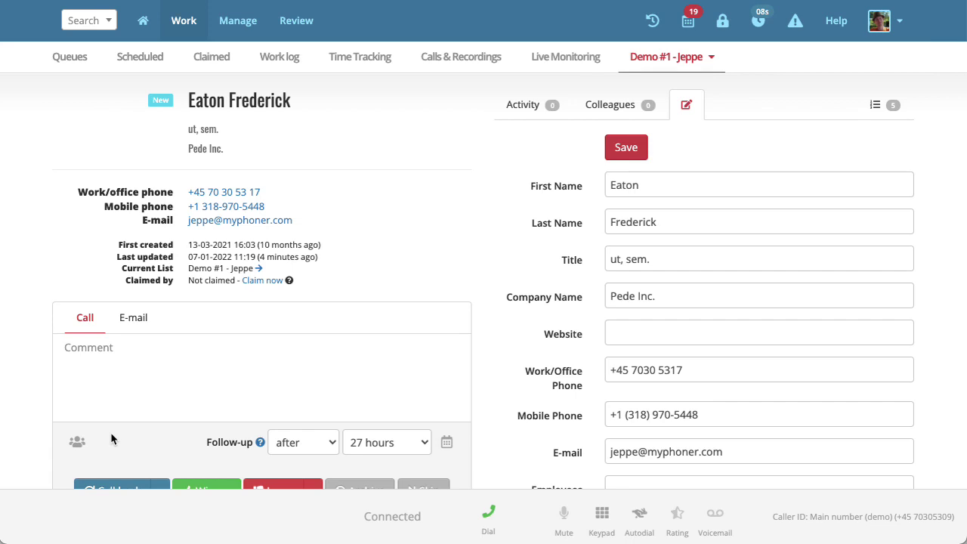
- Release all leads currently locked by you and leave the open lead for the home page
click(722, 21)
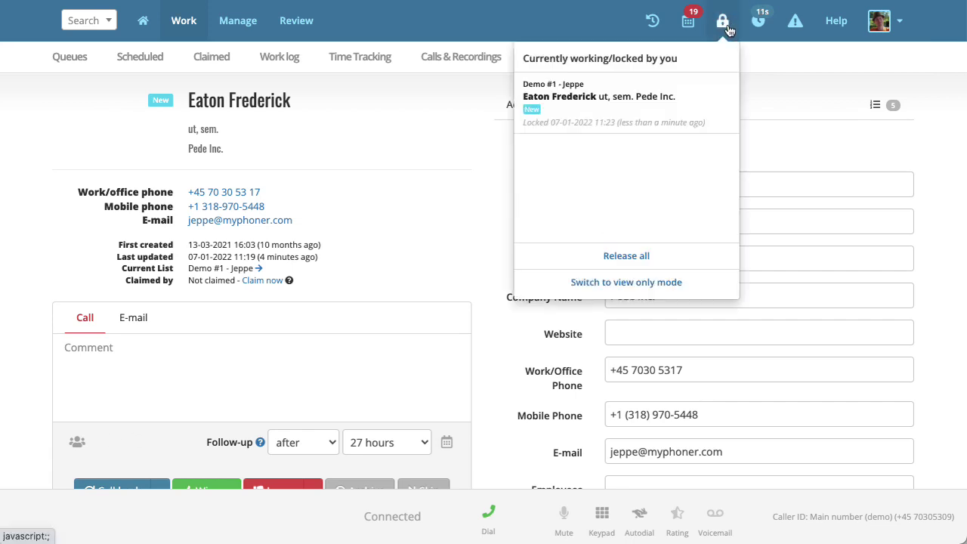
click(620, 259)
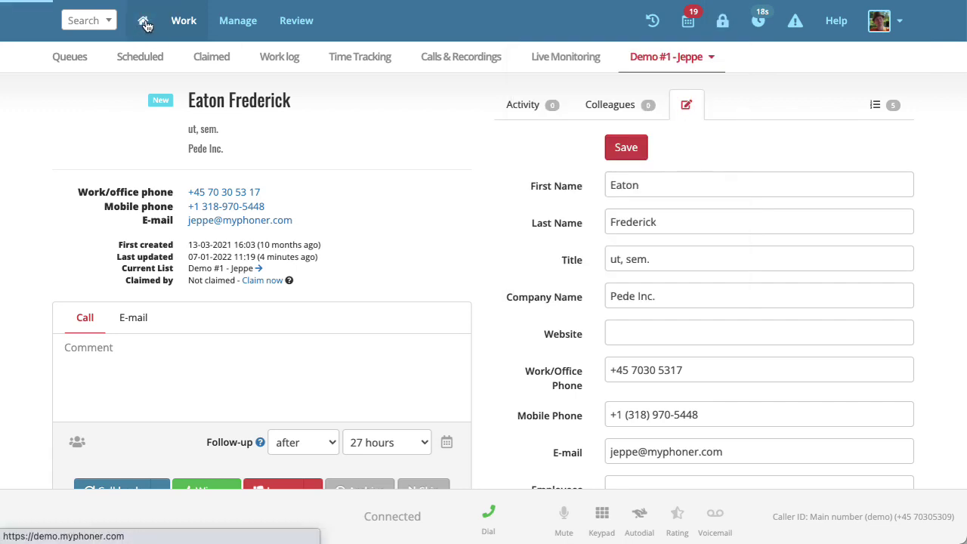
click(145, 24)
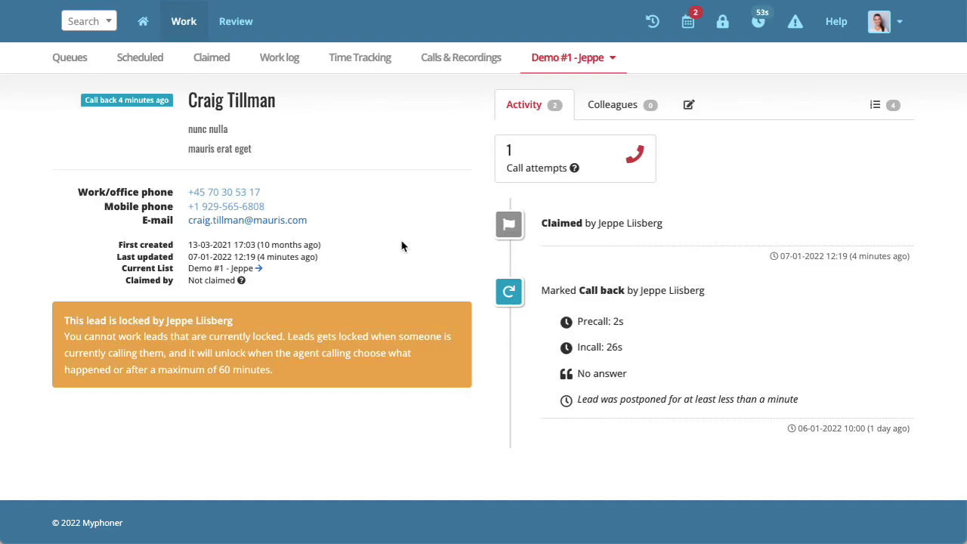
- In the second agent's account, review the Call back lead's action options and activity history
scroll(451, 252, down, 2)
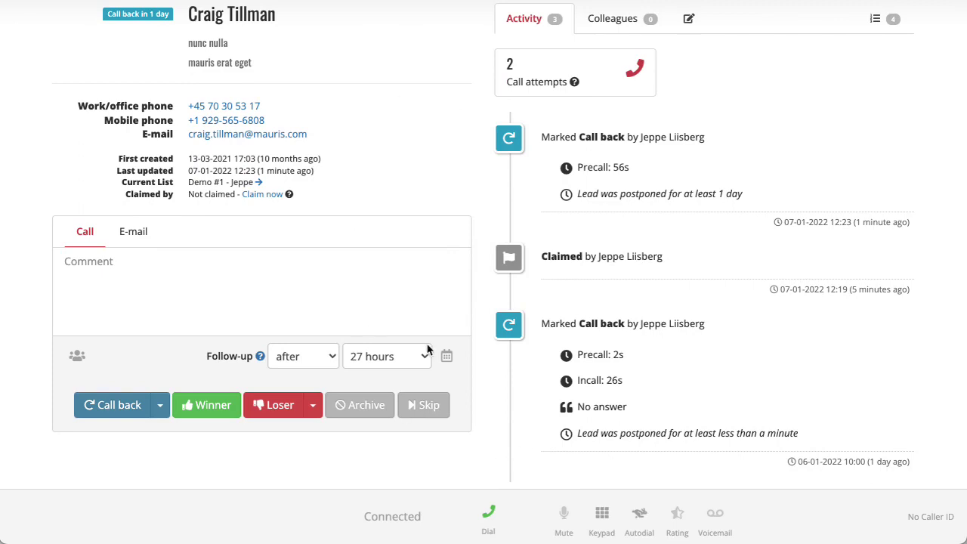
scroll(423, 352, up, 2)
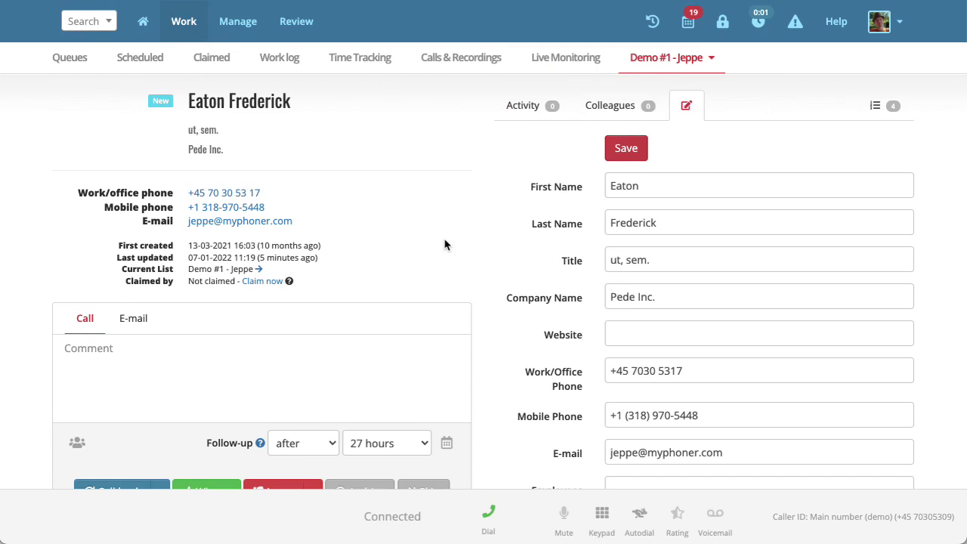
- Claim the open Pede Inc. lead and mark it Call back with a follow-up after 27 hours
click(263, 283)
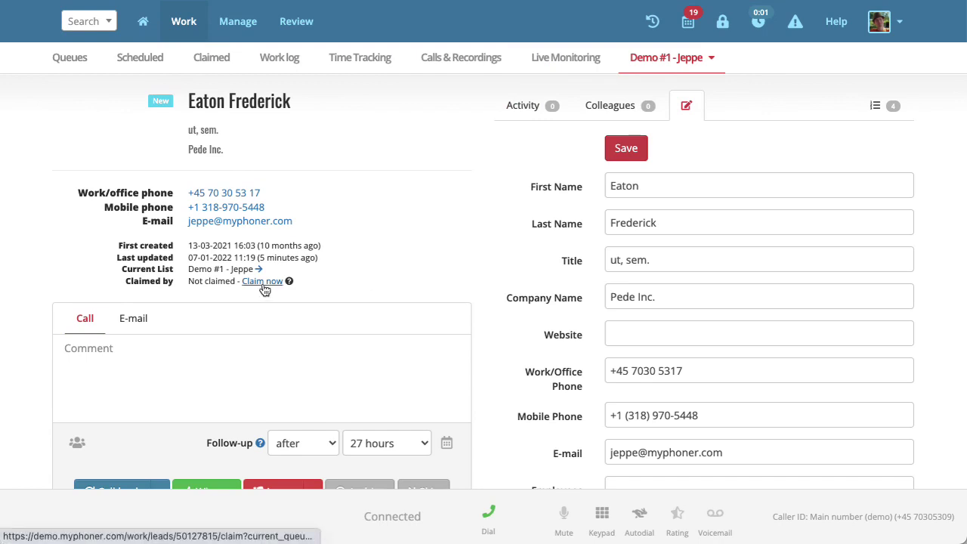
scroll(263, 287, down, 2)
click(111, 424)
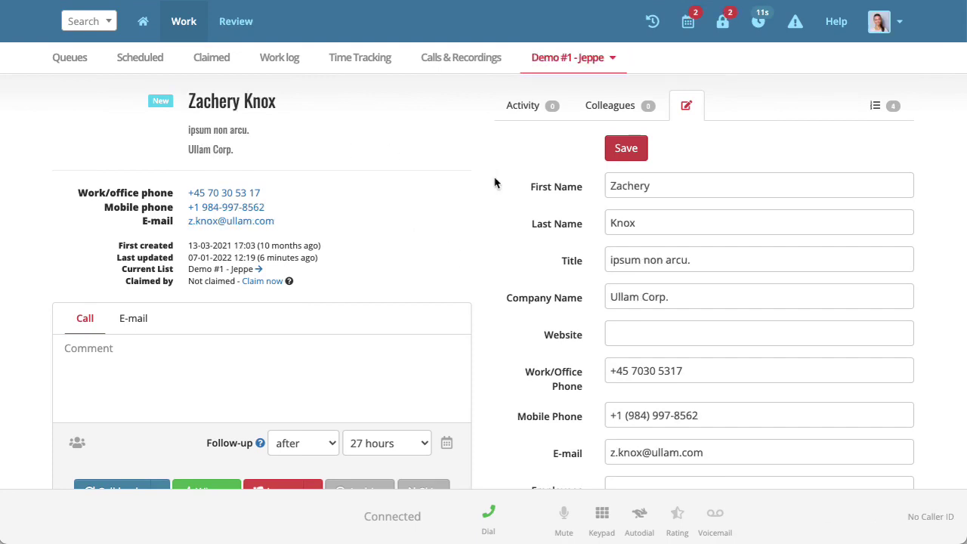
- In the second agent's account, view all leads of the Demo #1 list and read the notice on the claimed Pede Inc. lead
click(581, 59)
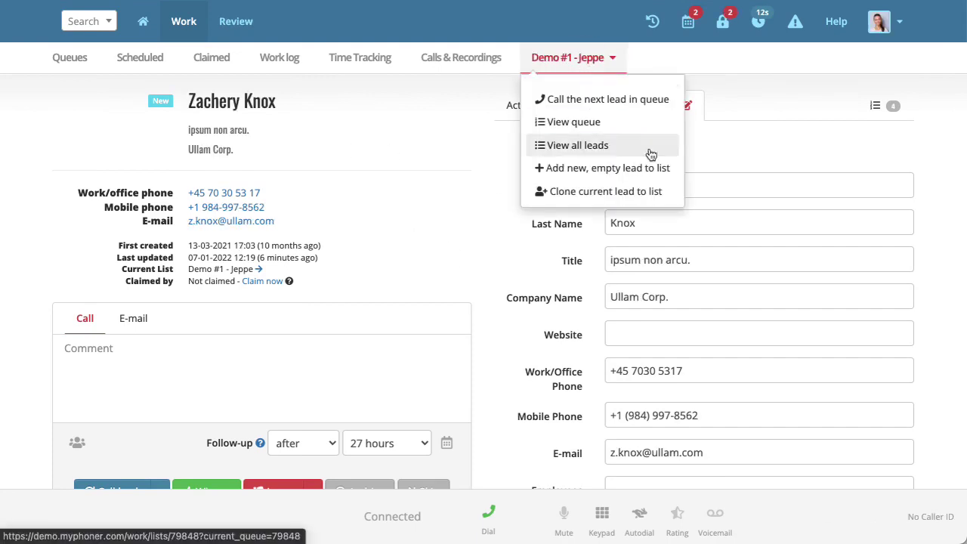
click(601, 146)
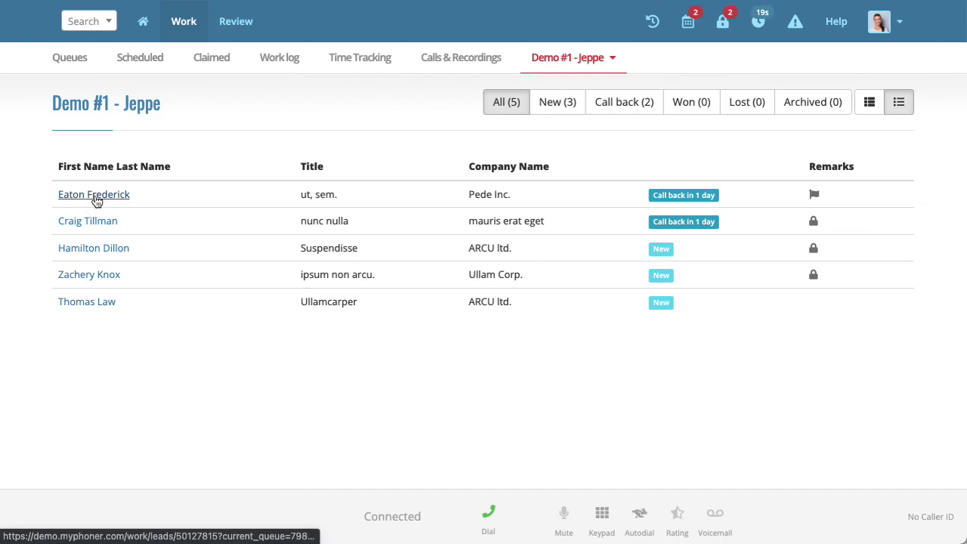
click(95, 197)
drag(68, 324, 277, 369)
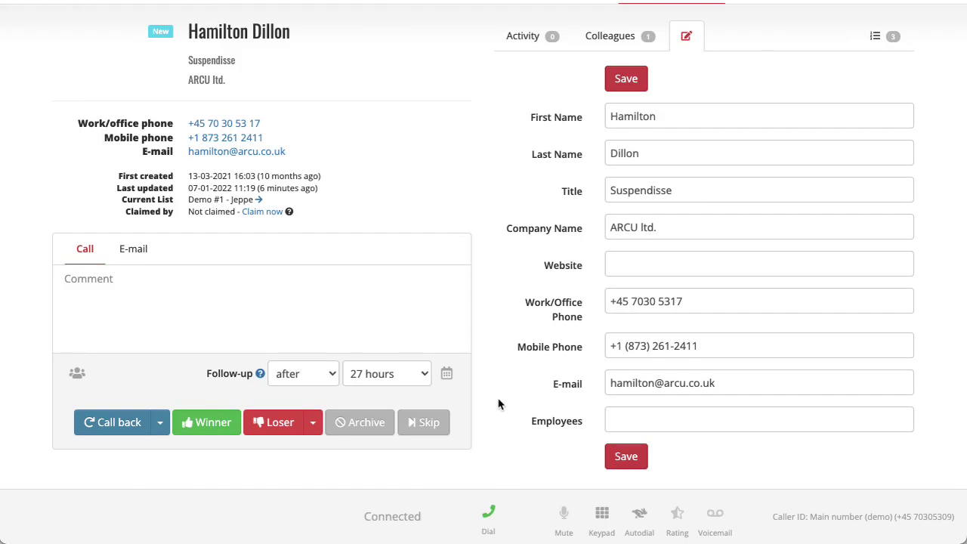
- Schedule the ARCU ltd. lead's follow-up on exactly 09-01-2022 at 10:00 and mark it Call back
click(298, 375)
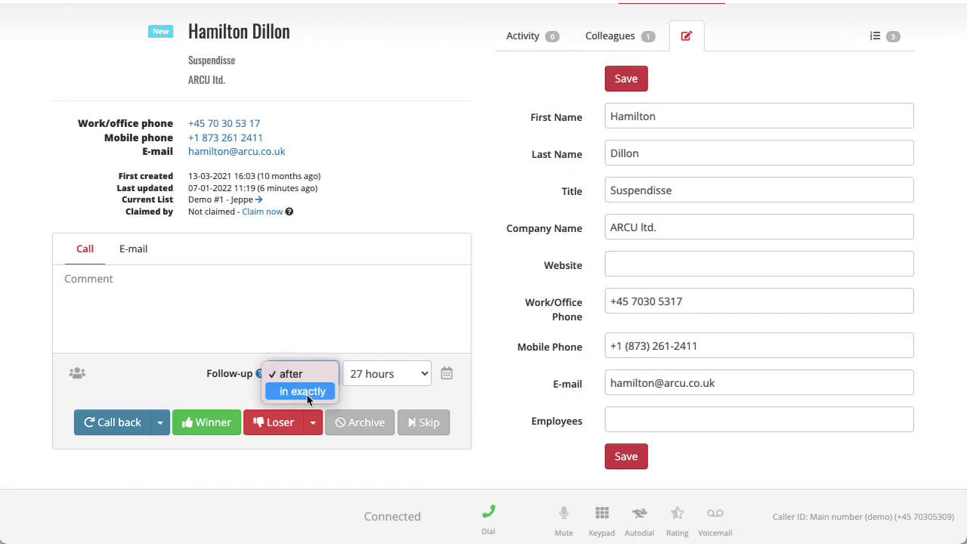
click(300, 391)
click(446, 374)
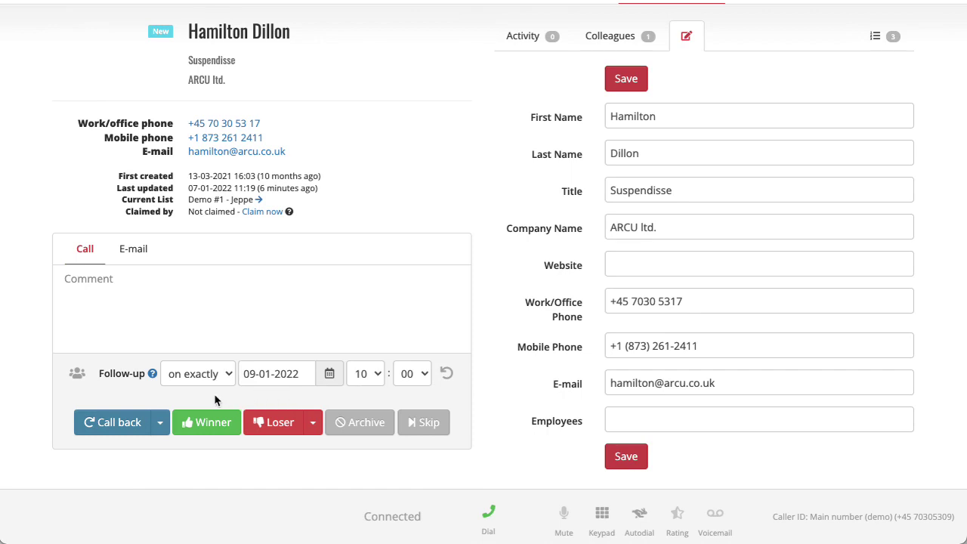
click(104, 433)
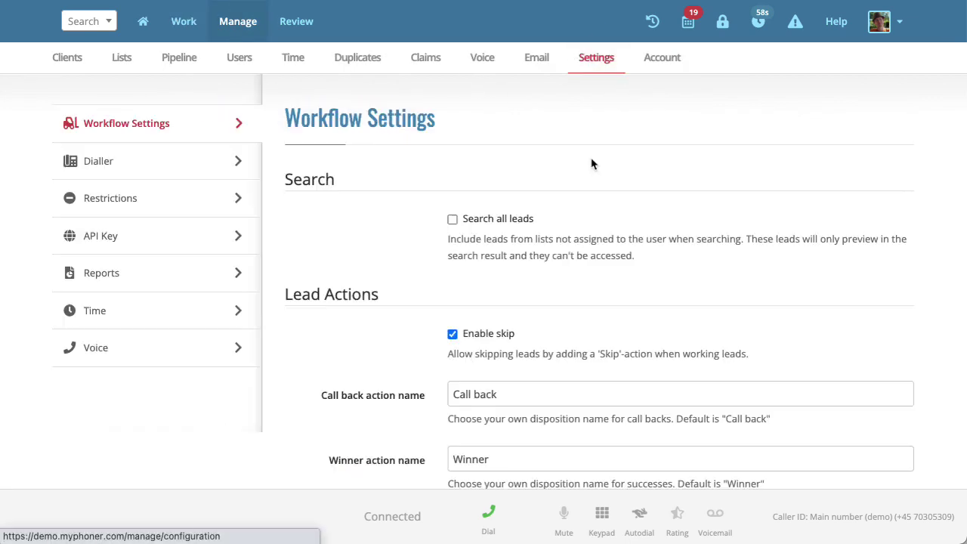
- Examine the automatic claiming options in the Claiming section of the workflow settings
scroll(354, 295, down, 5)
scroll(356, 327, down, 4)
drag(300, 231, 572, 390)
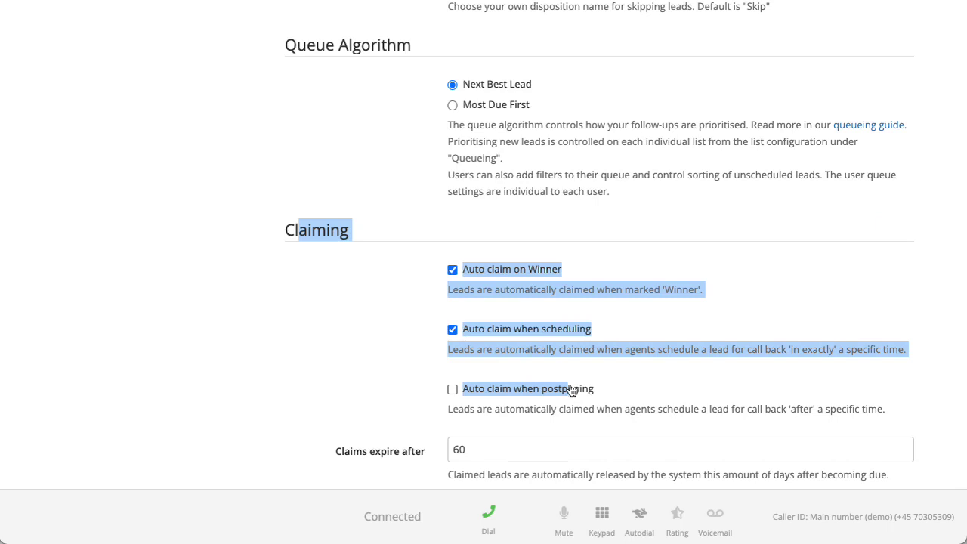
click(529, 355)
scroll(468, 300, up, 15)
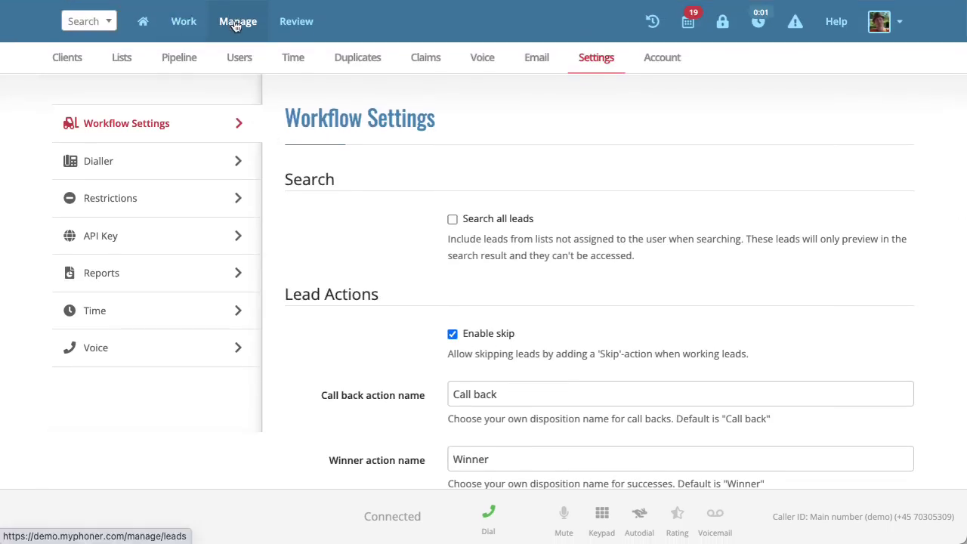
- Open the Demo #1 list's 50+ segment for editing and review its lead filter and assigned users
click(121, 59)
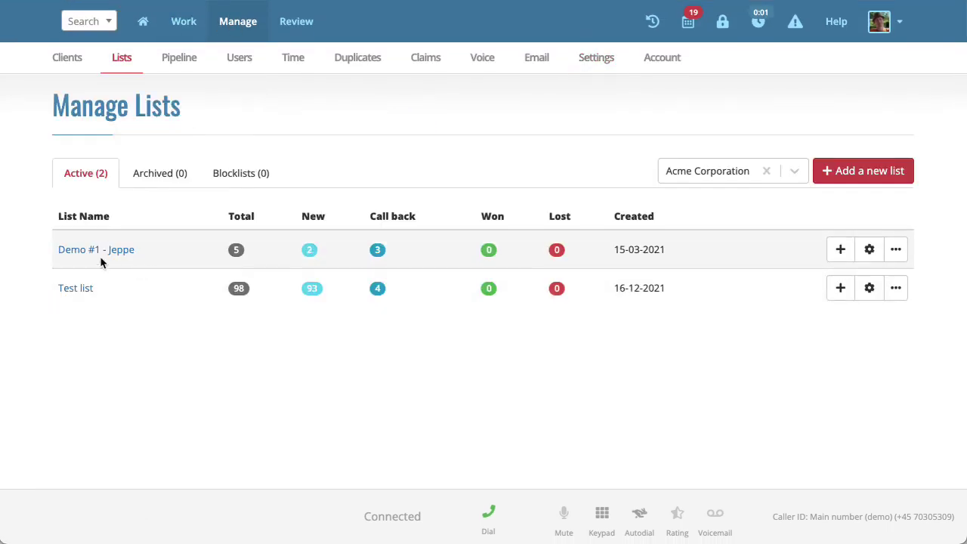
click(99, 254)
scroll(287, 336, down, 1)
scroll(287, 336, down, 3)
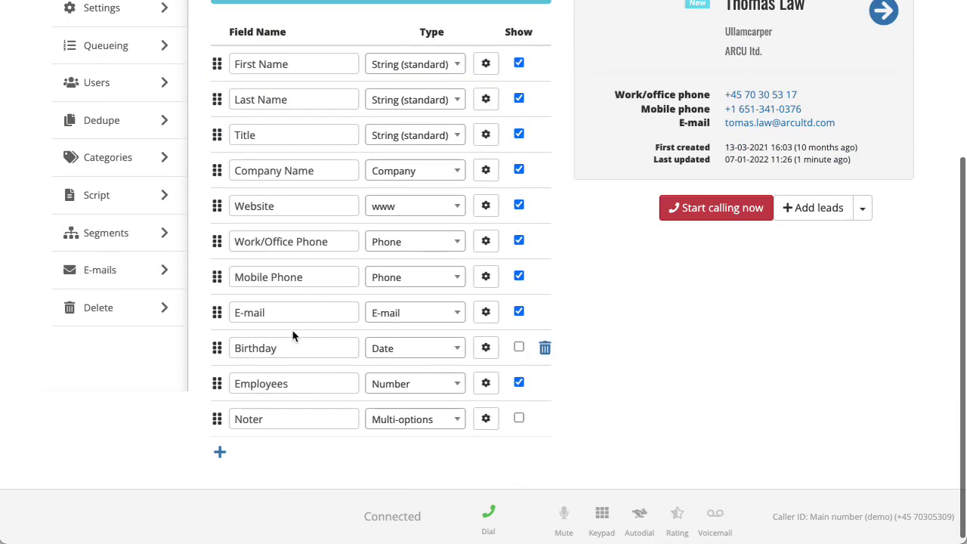
click(95, 236)
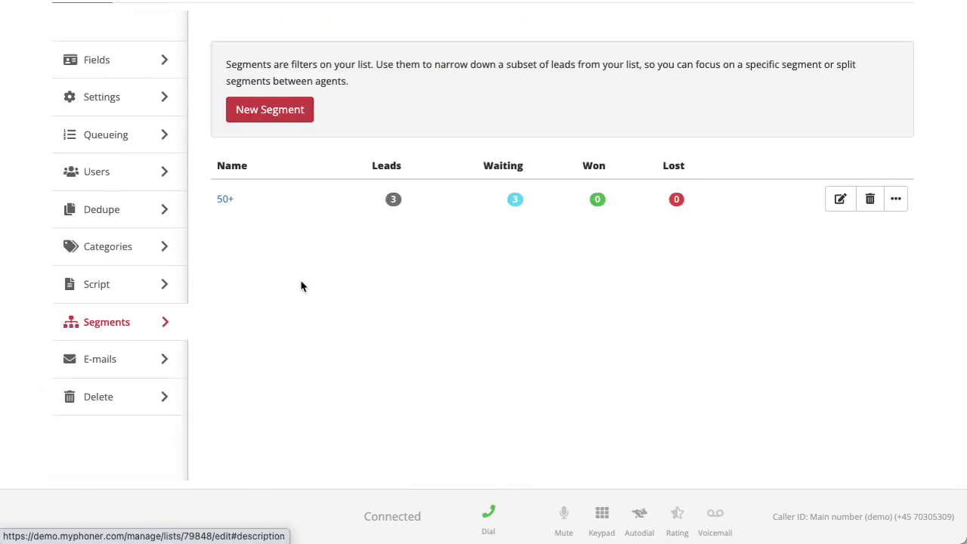
click(224, 200)
scroll(473, 380, down, 3)
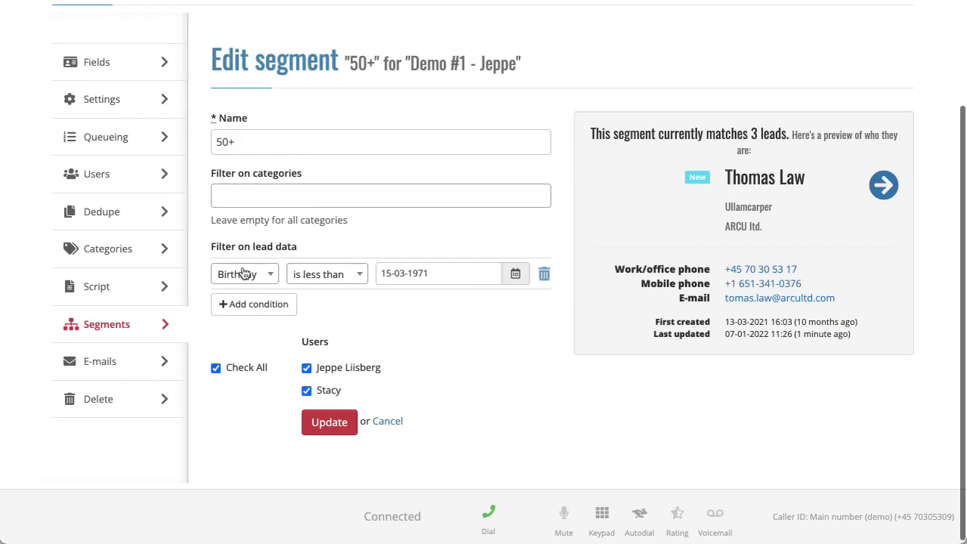